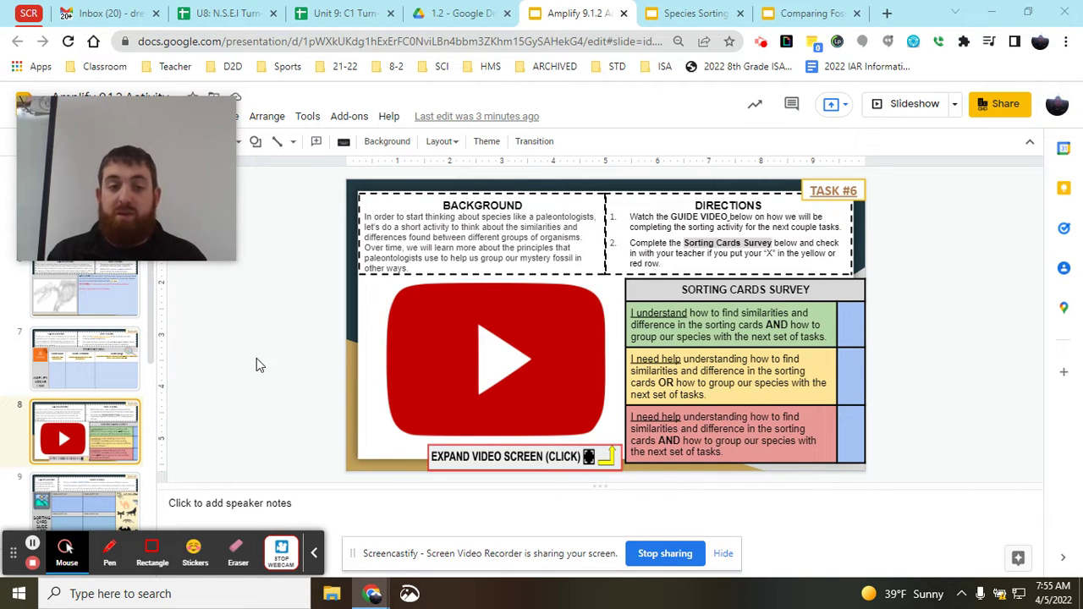
Step: Review the Sorting Cards Survey on the Task #6 slide, highlighting "how to group our species with the next set of tasks."
{"action": "scroll", "coordinate": [93, 383], "scroll_direction": "down", "scroll_amount": 2}
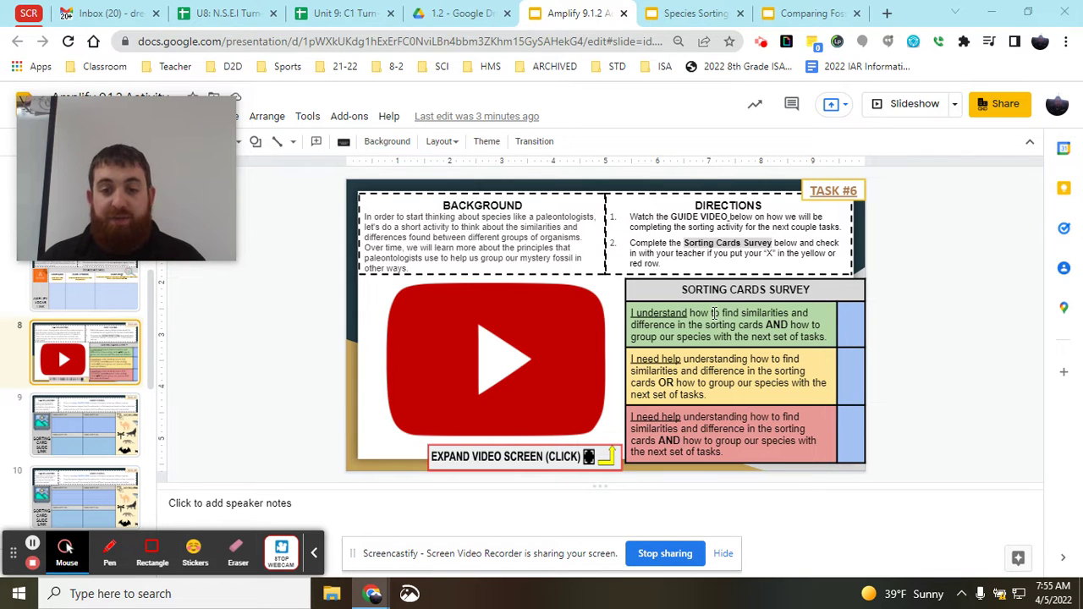
{"action": "left_click_drag", "start_coordinate": [714, 313], "coordinate": [824, 336]}
{"action": "left_click", "coordinate": [766, 320]}
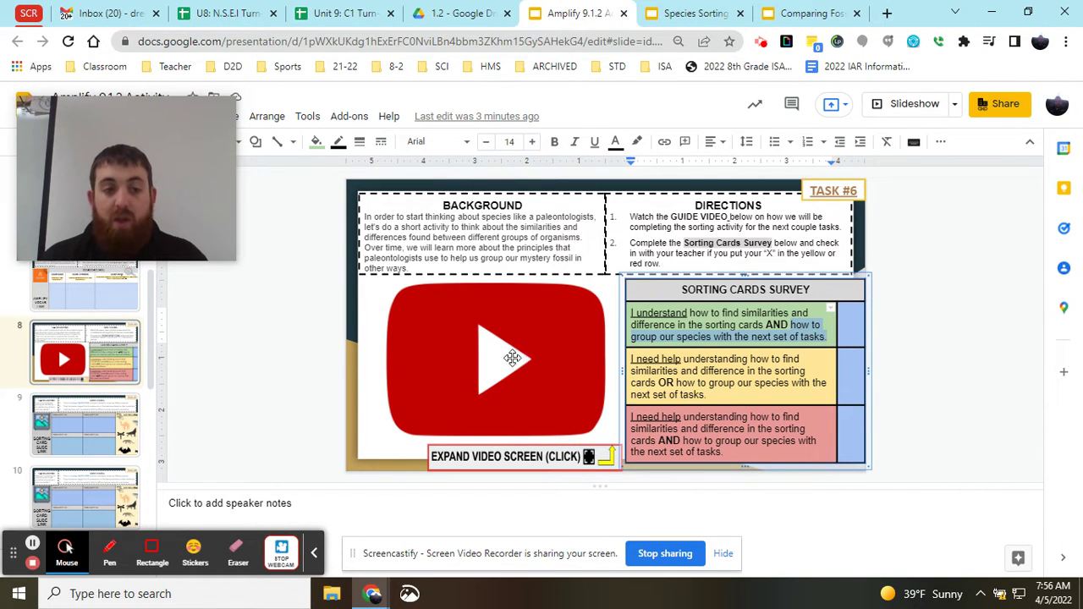
Step: Open the Task #7 slide and examine its sorting card slide link and the similarity boxes
{"action": "left_click", "coordinate": [103, 405]}
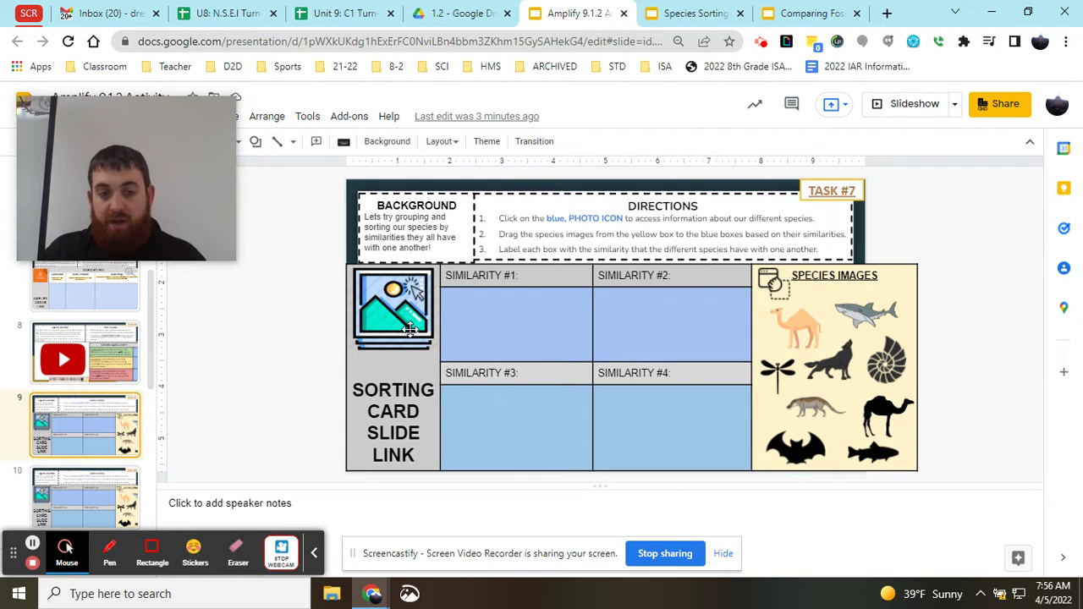
{"action": "left_click", "coordinate": [407, 310]}
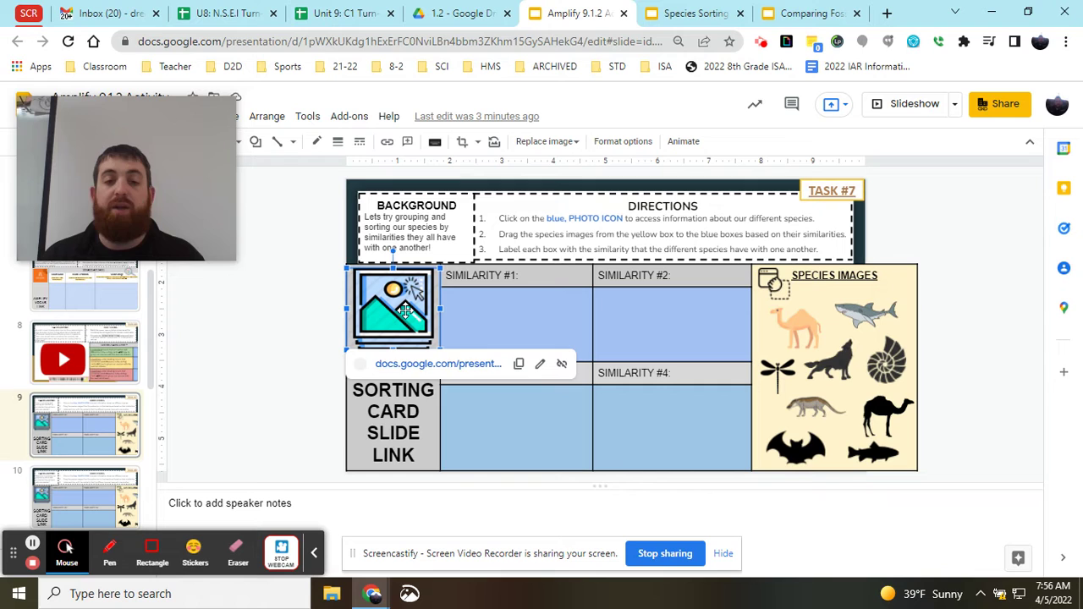
{"action": "left_click", "coordinate": [526, 322]}
{"action": "key", "text": "Tab"}
{"action": "key", "text": "Tab"}
{"action": "key", "text": "Tab"}
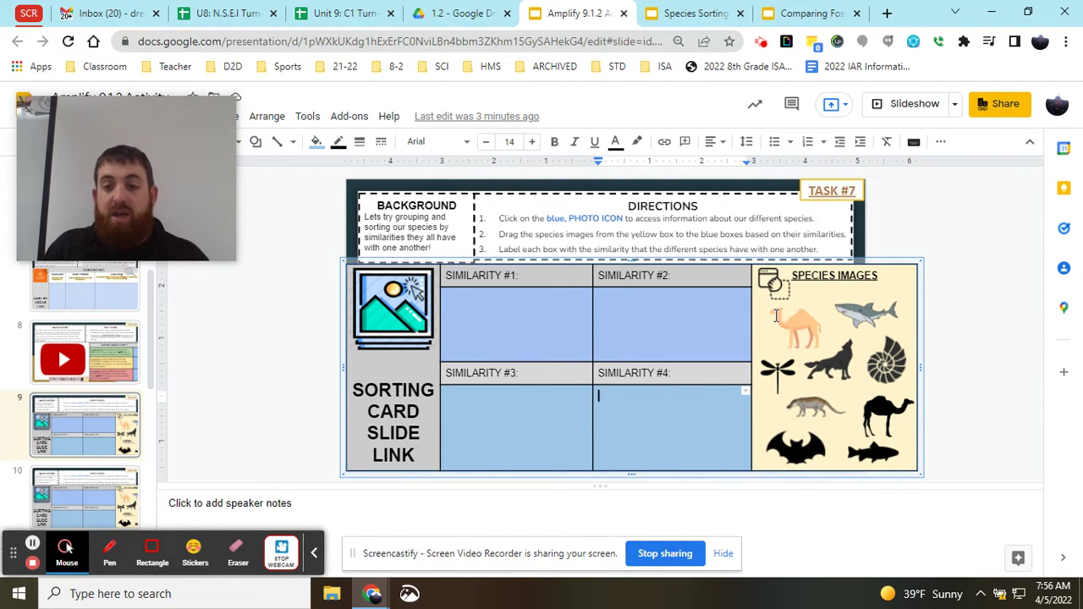
Step: Go through the individual species images in the yellow box of the Task #7 slide
{"action": "left_click", "coordinate": [796, 326]}
{"action": "left_click", "coordinate": [864, 315]}
{"action": "left_click", "coordinate": [834, 362]}
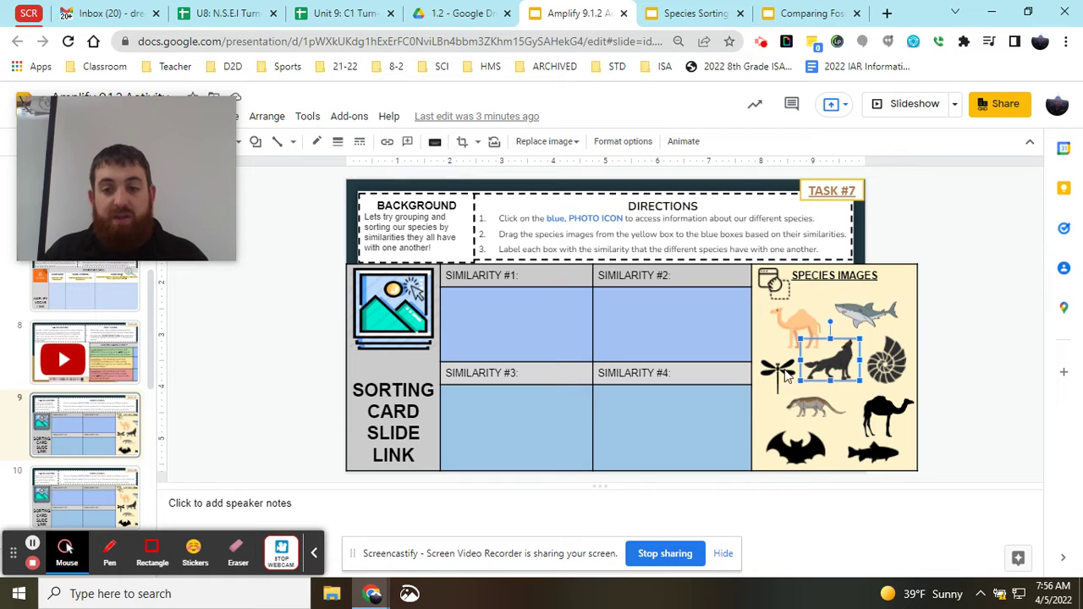
{"action": "left_click", "coordinate": [777, 370]}
{"action": "left_click", "coordinate": [800, 448]}
{"action": "left_click", "coordinate": [872, 455]}
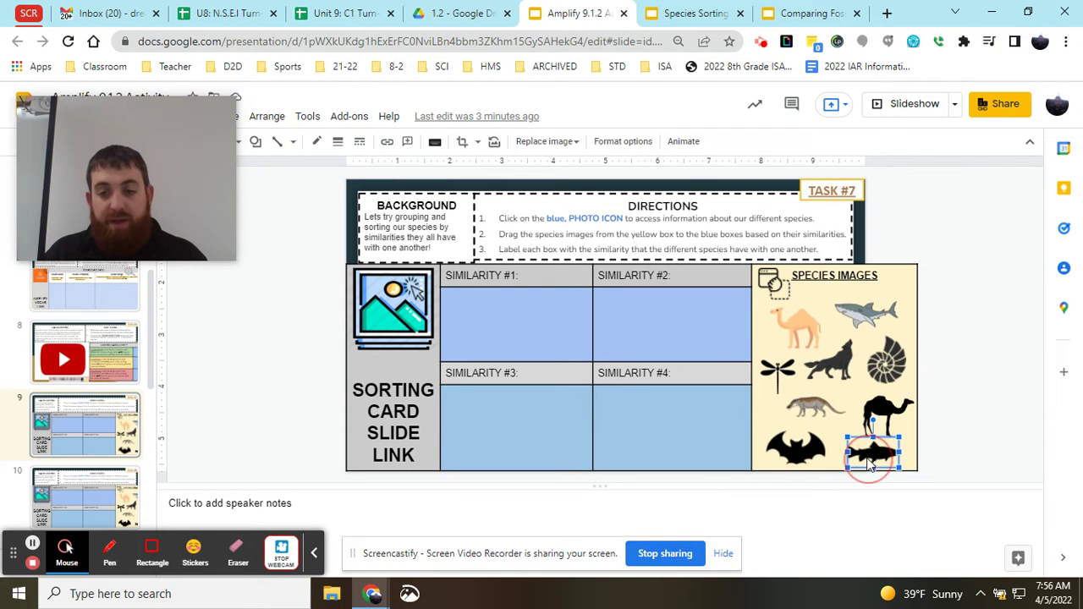
{"action": "left_click", "coordinate": [887, 414]}
{"action": "left_click", "coordinate": [895, 364]}
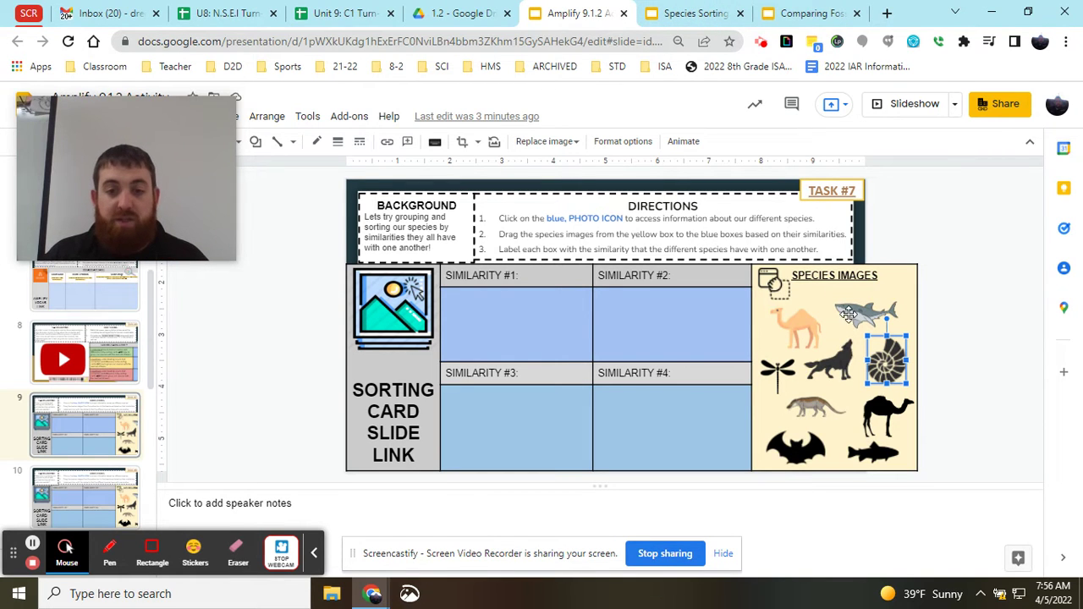
Step: Switch to the Species Sorting Cards presentation and view the Titanotylopus and Great White Shark cards
{"action": "left_click", "coordinate": [707, 10]}
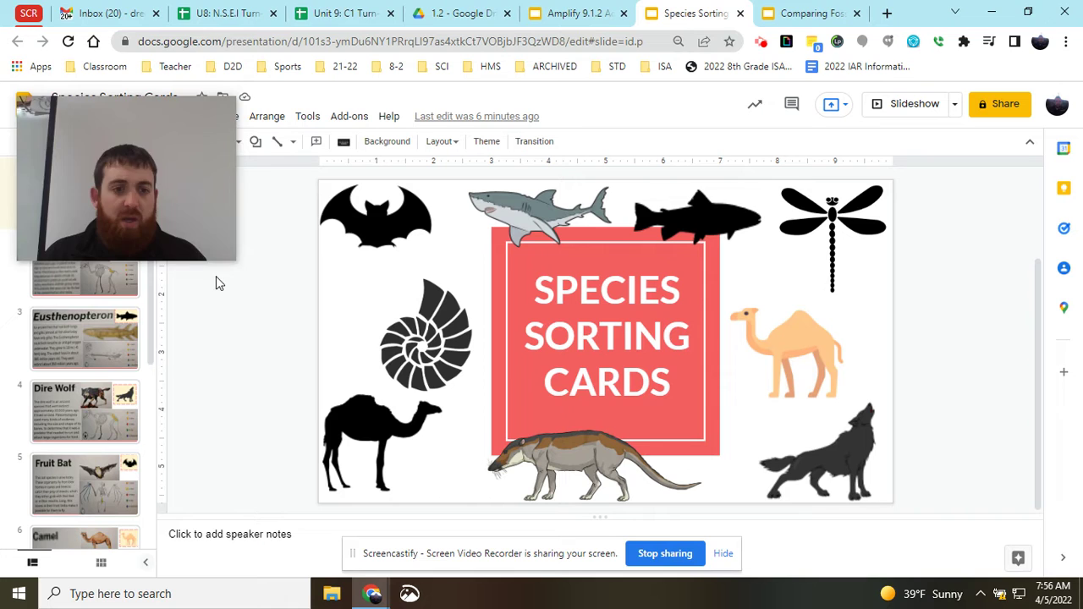
{"action": "left_click_drag", "start_coordinate": [151, 208], "coordinate": [258, 112]}
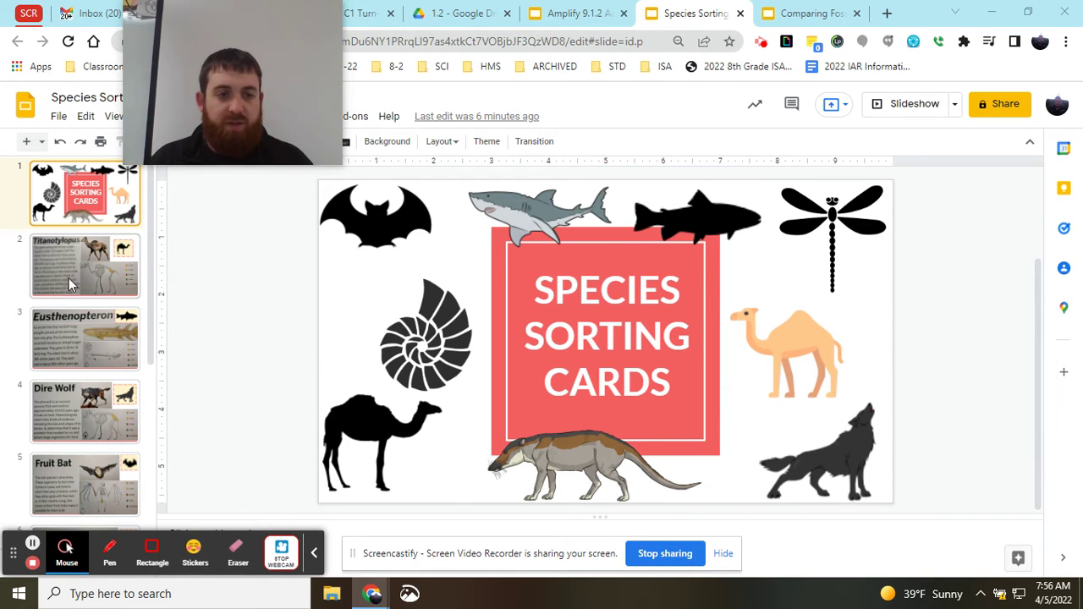
{"action": "left_click", "coordinate": [70, 274]}
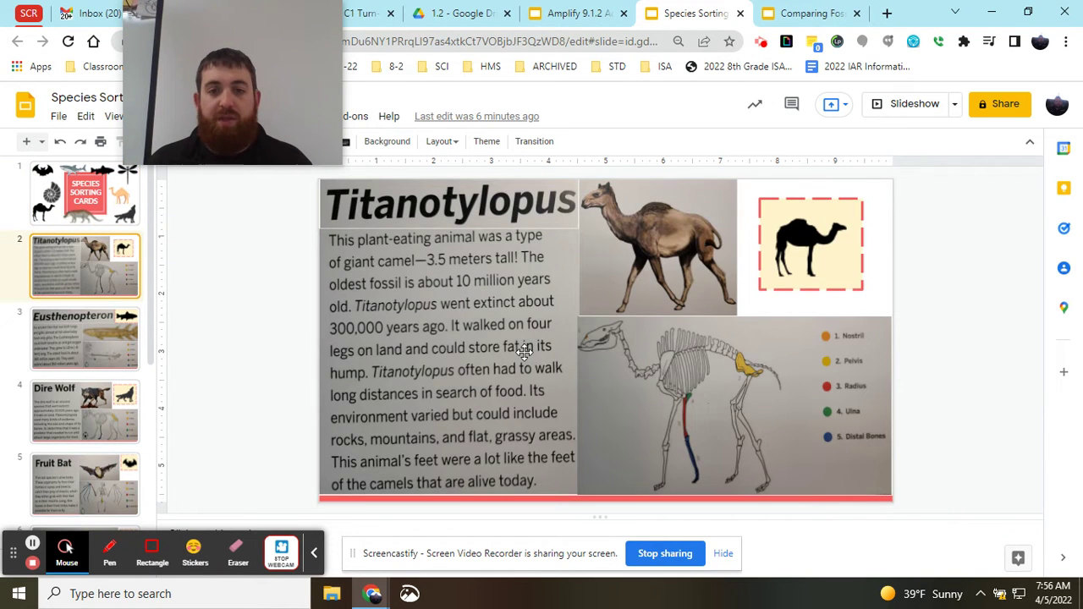
{"action": "scroll", "coordinate": [31, 300], "scroll_direction": "down", "scroll_amount": 1}
{"action": "scroll", "coordinate": [40, 293], "scroll_direction": "down", "scroll_amount": 4}
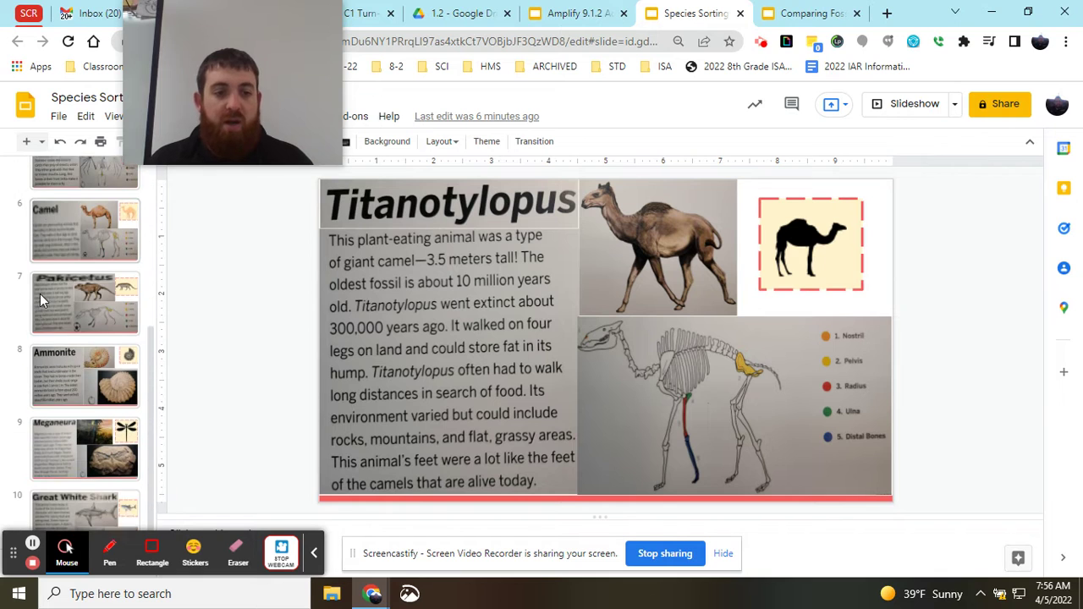
{"action": "left_click", "coordinate": [87, 502]}
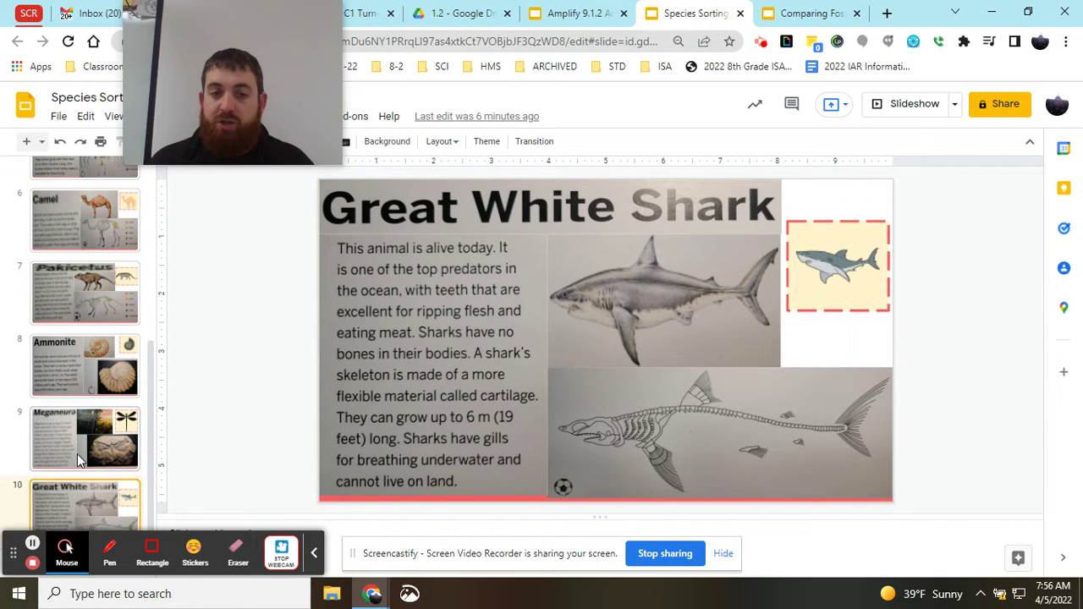
Step: Return to the Titanotylopus card and select its black camel silhouette to identify the matching species image
{"action": "scroll", "coordinate": [76, 449], "scroll_direction": "up", "scroll_amount": 5}
{"action": "left_click", "coordinate": [68, 277]}
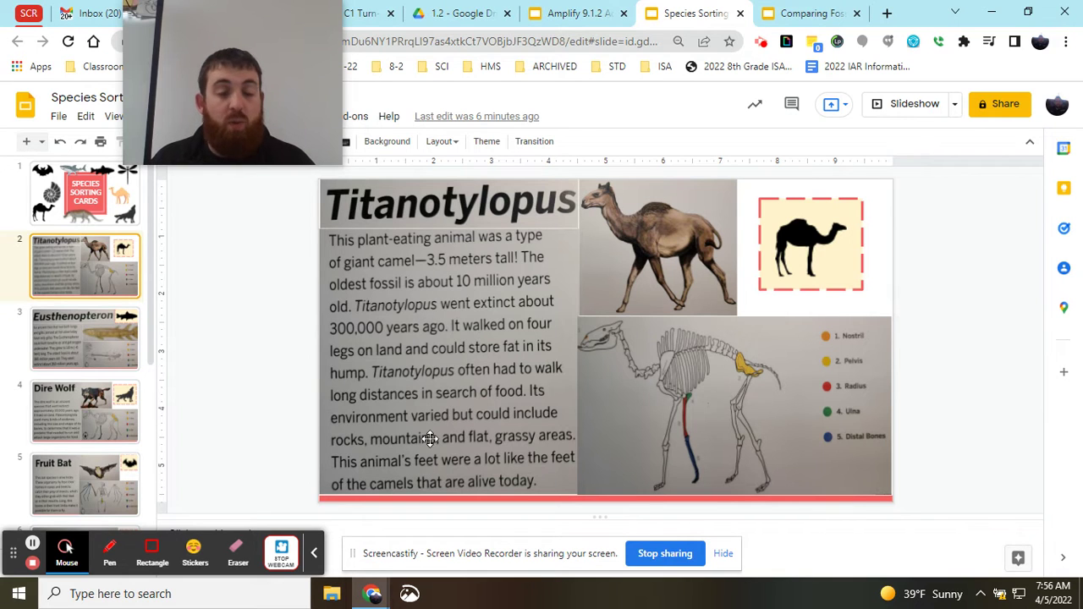
{"action": "left_click", "coordinate": [805, 251]}
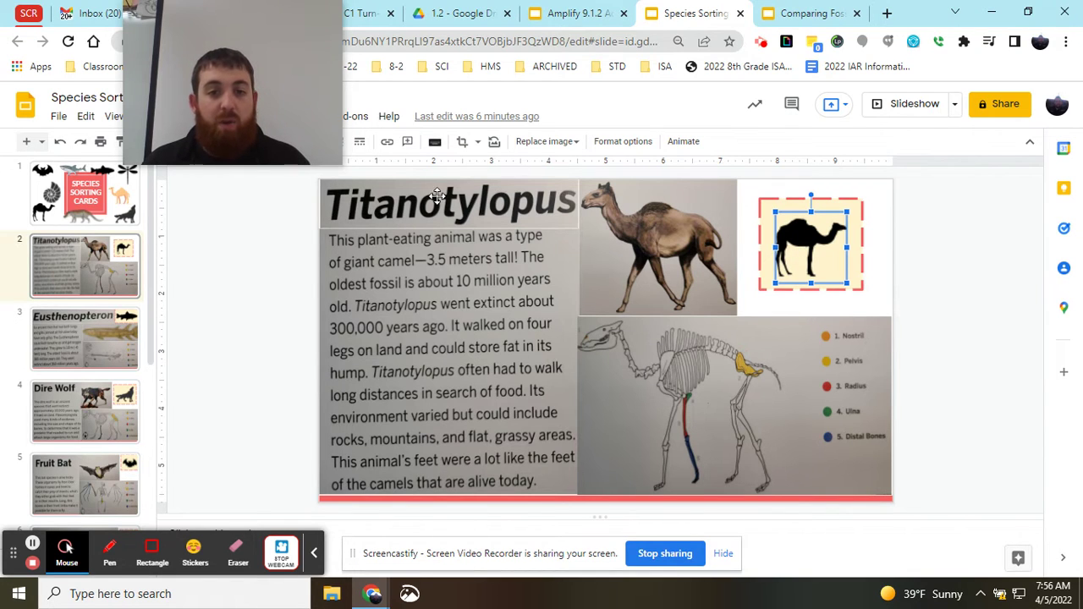
Step: View the Eusthenopteron card, glance over the other cards, and return to the Amplify 9.1.2 activity presentation
{"action": "left_click", "coordinate": [127, 347]}
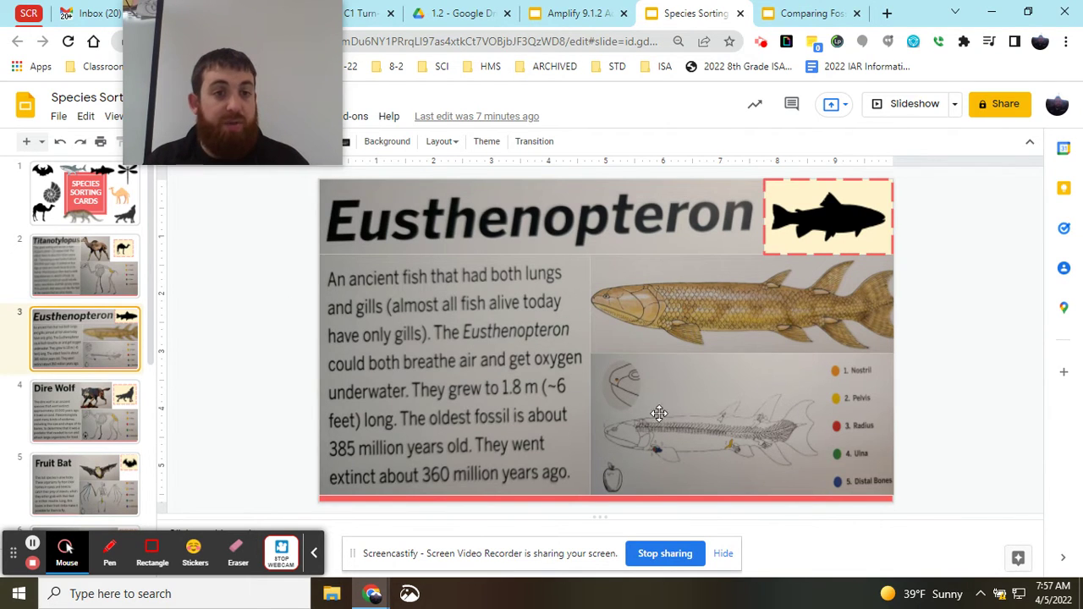
{"action": "scroll", "coordinate": [124, 349], "scroll_direction": "down", "scroll_amount": 3}
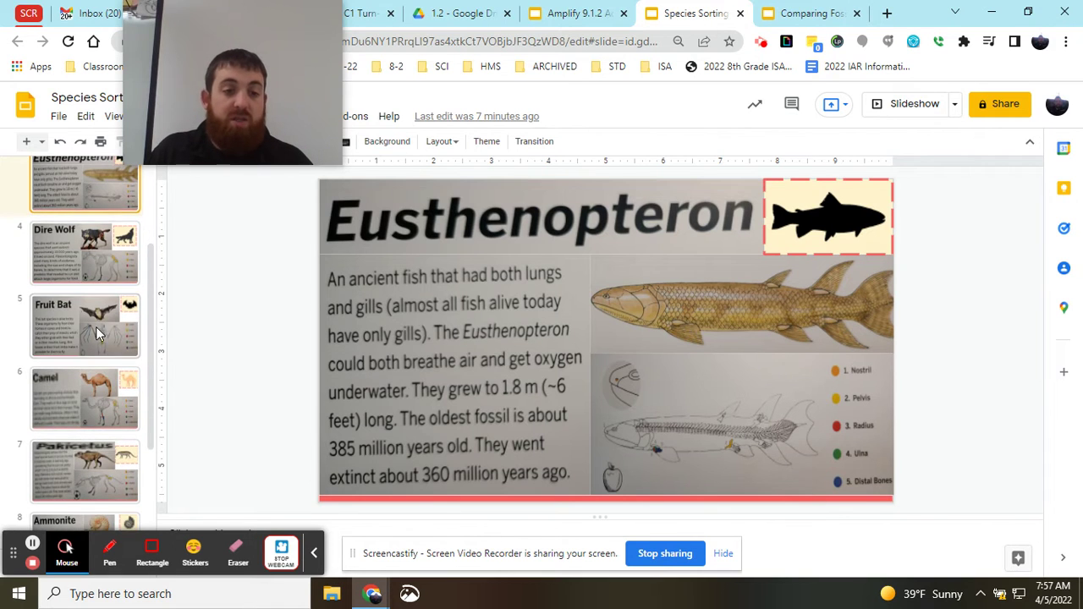
{"action": "scroll", "coordinate": [96, 326], "scroll_direction": "up", "scroll_amount": 3}
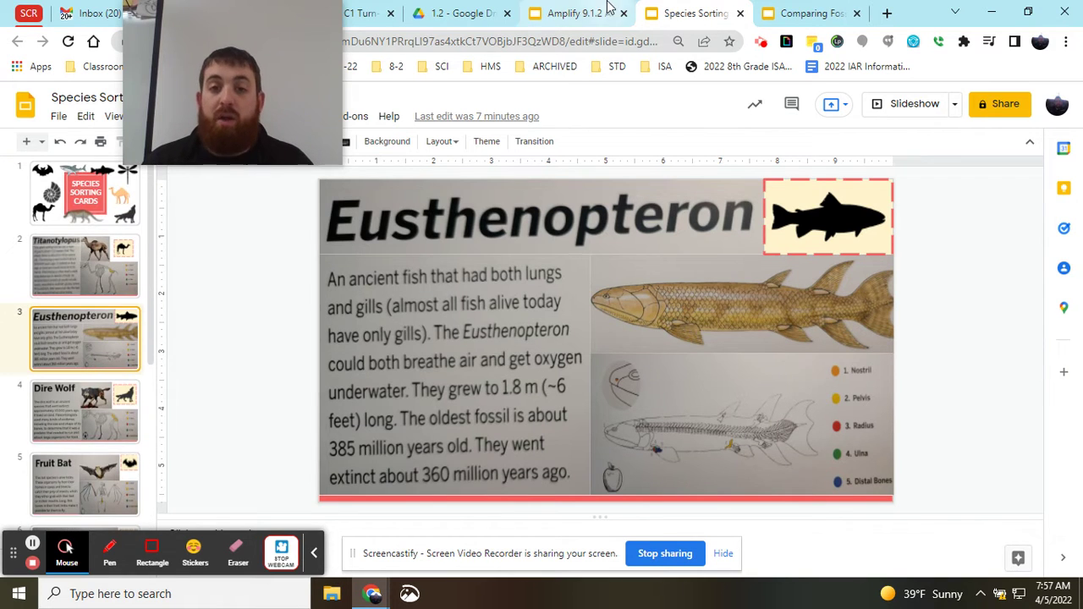
{"action": "left_click", "coordinate": [582, 13]}
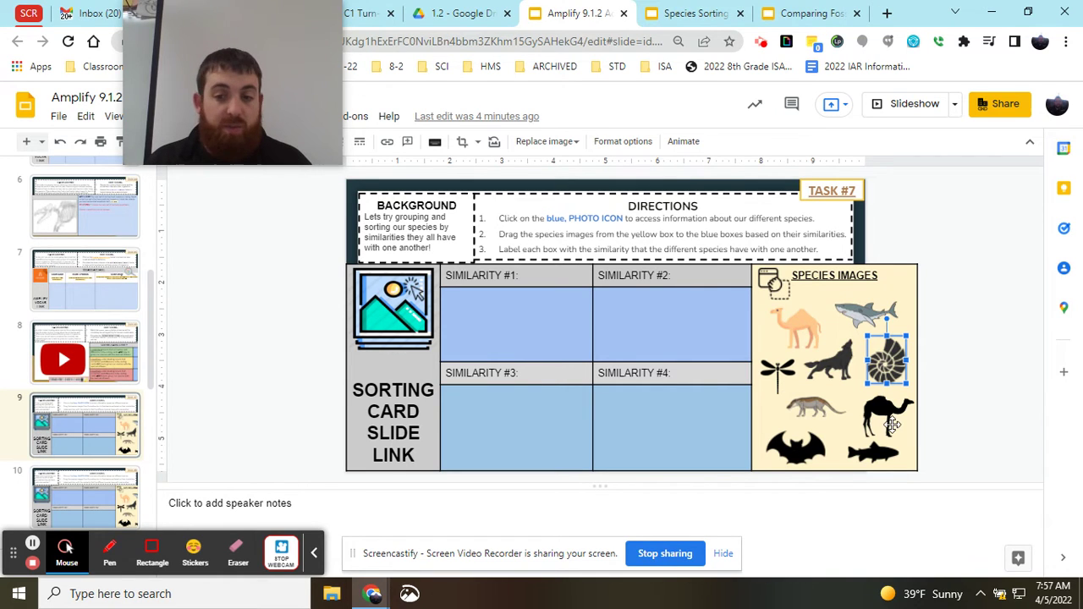
Step: Move the tan camel, dragonfly and wolf images into the Similarity #2 box
{"action": "left_click_drag", "start_coordinate": [798, 323], "coordinate": [620, 322]}
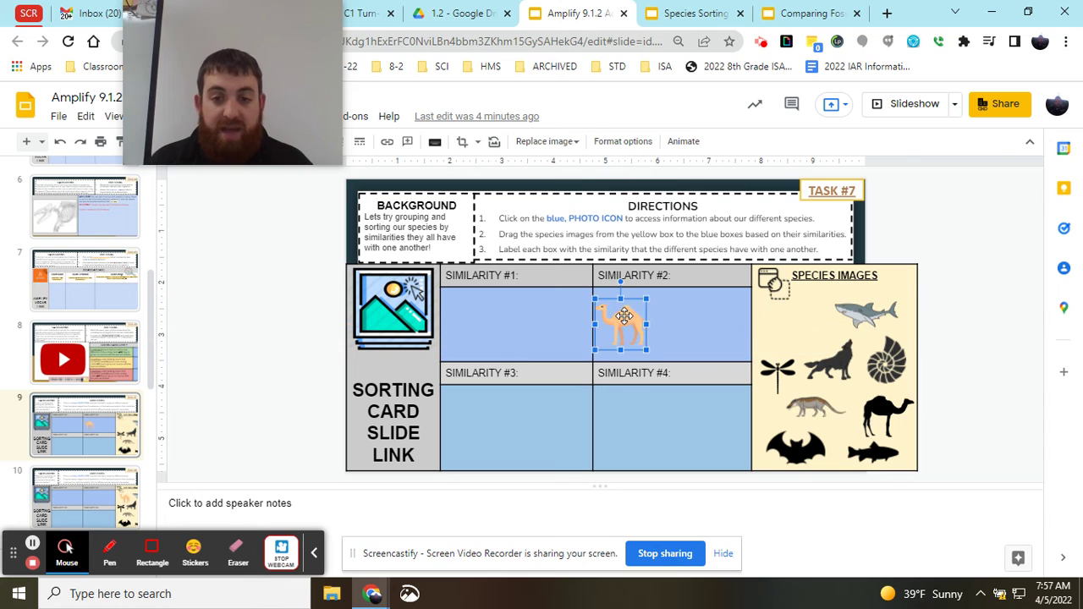
{"action": "left_click_drag", "start_coordinate": [799, 375], "coordinate": [673, 315]}
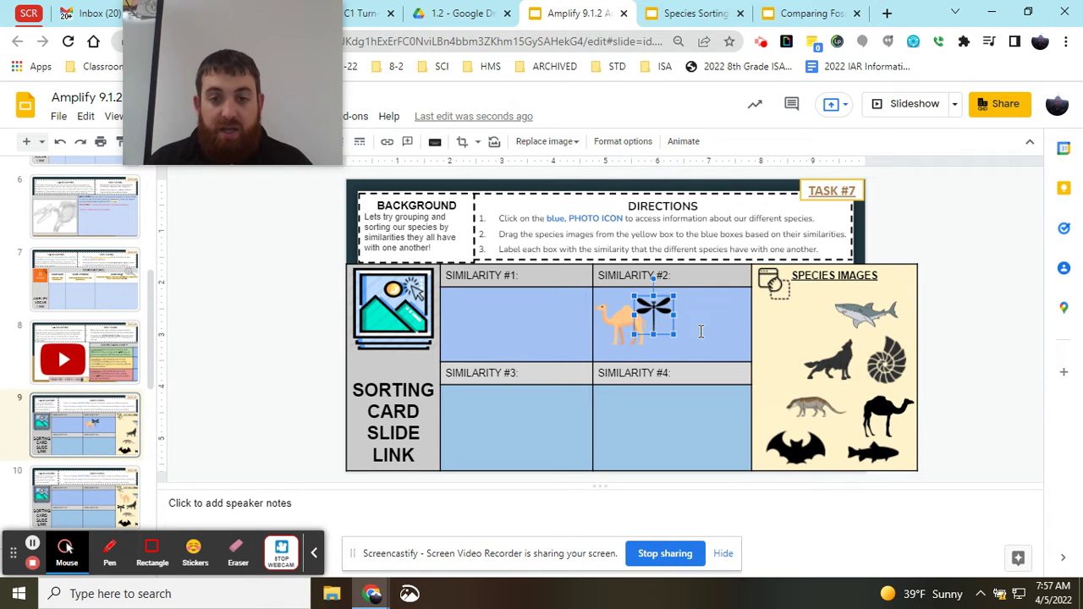
{"action": "left_click_drag", "start_coordinate": [826, 372], "coordinate": [674, 337]}
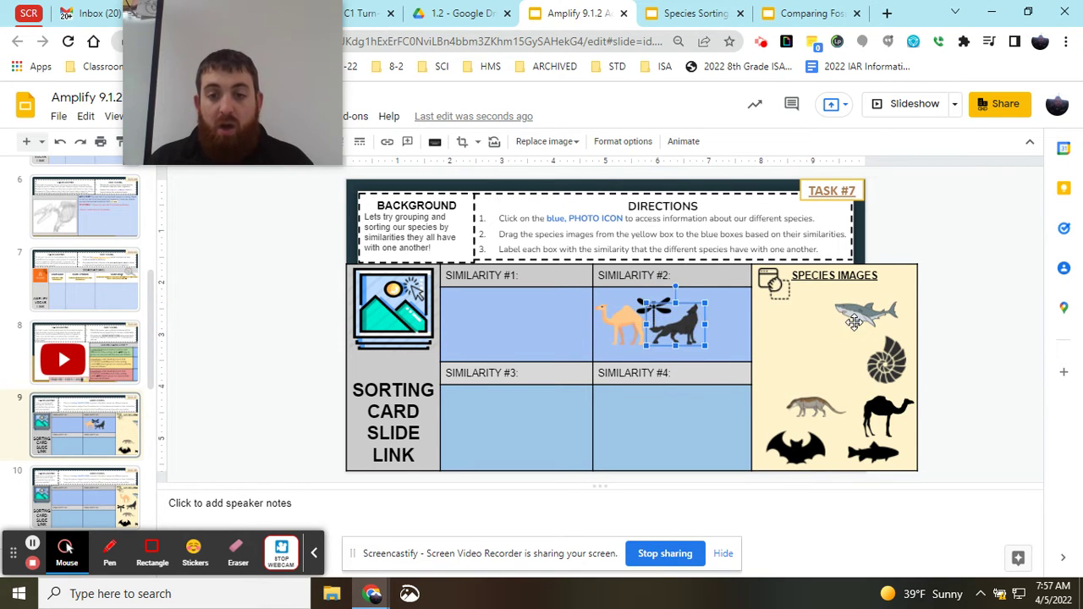
Step: Move the shark, Pakicetus and ammonite images into the Similarity #4 box
{"action": "left_click_drag", "start_coordinate": [856, 323], "coordinate": [653, 423]}
{"action": "left_click_drag", "start_coordinate": [803, 408], "coordinate": [648, 438]}
{"action": "left_click_drag", "start_coordinate": [906, 373], "coordinate": [688, 410]}
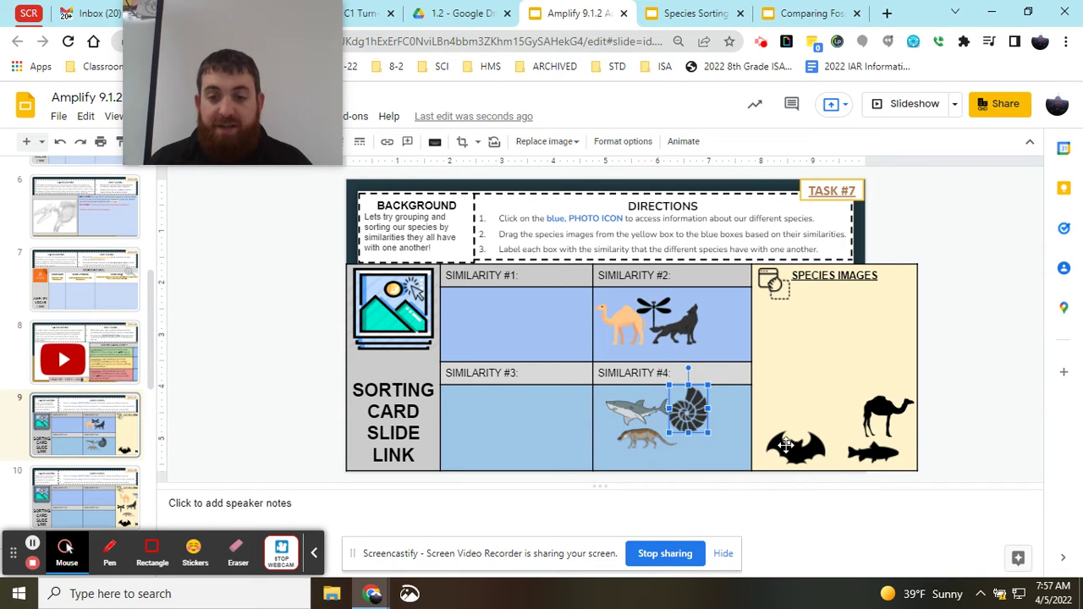
Step: Move the bat, black camel and black fish images into the Similarity #3 box
{"action": "left_click_drag", "start_coordinate": [789, 446], "coordinate": [486, 416]}
{"action": "left_click_drag", "start_coordinate": [880, 413], "coordinate": [512, 420]}
{"action": "left_click_drag", "start_coordinate": [884, 451], "coordinate": [503, 437]}
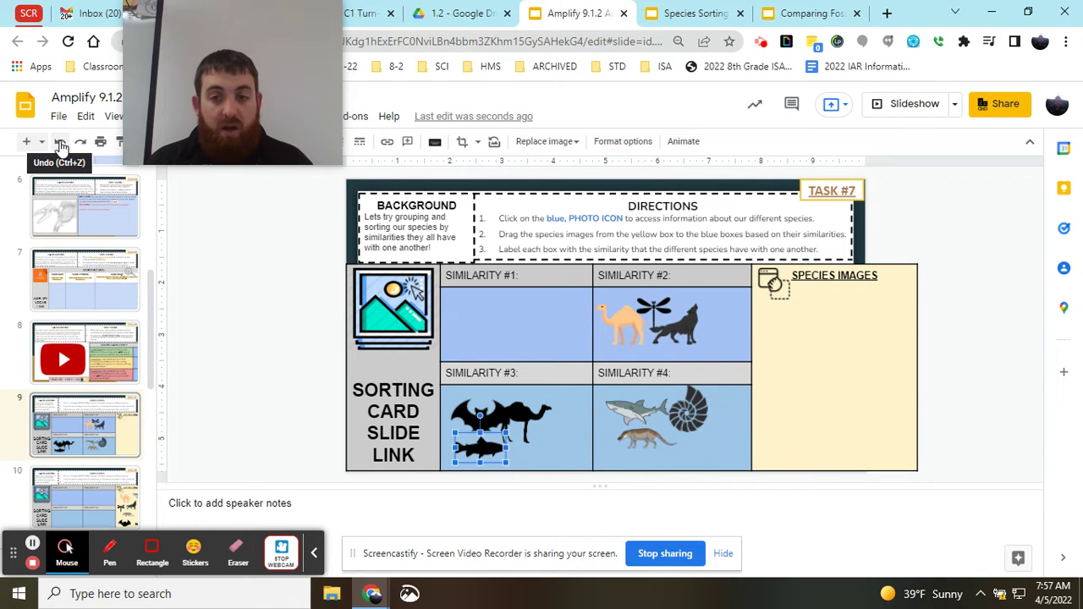
Step: Undo all the species image moves on the Task #7 slide and deselect the camel
{"action": "left_click", "coordinate": [61, 146]}
{"action": "left_click", "coordinate": [61, 145]}
{"action": "left_click", "coordinate": [61, 146]}
{"action": "left_click", "coordinate": [61, 146]}
{"action": "left_click", "coordinate": [61, 146]}
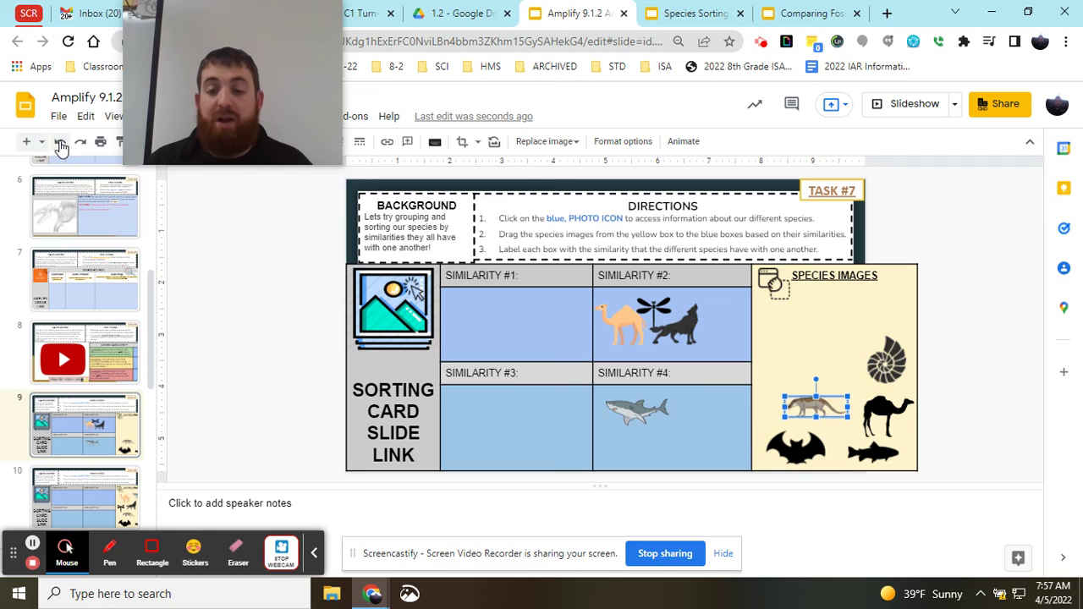
{"action": "left_click", "coordinate": [61, 145]}
{"action": "left_click", "coordinate": [61, 145]}
{"action": "left_click", "coordinate": [61, 146]}
{"action": "left_click", "coordinate": [61, 146]}
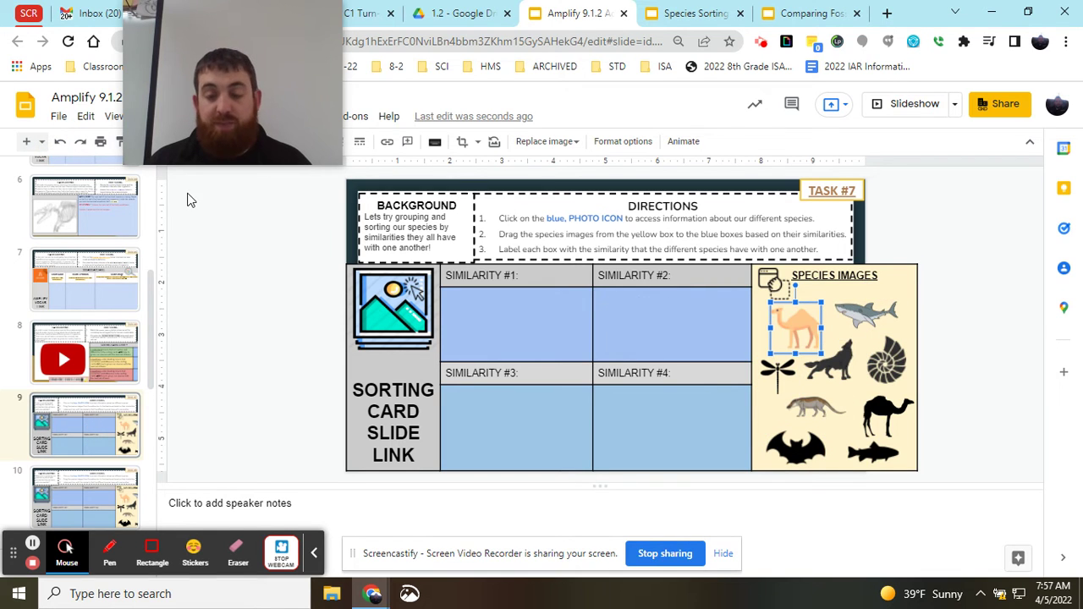
{"action": "left_click", "coordinate": [978, 354]}
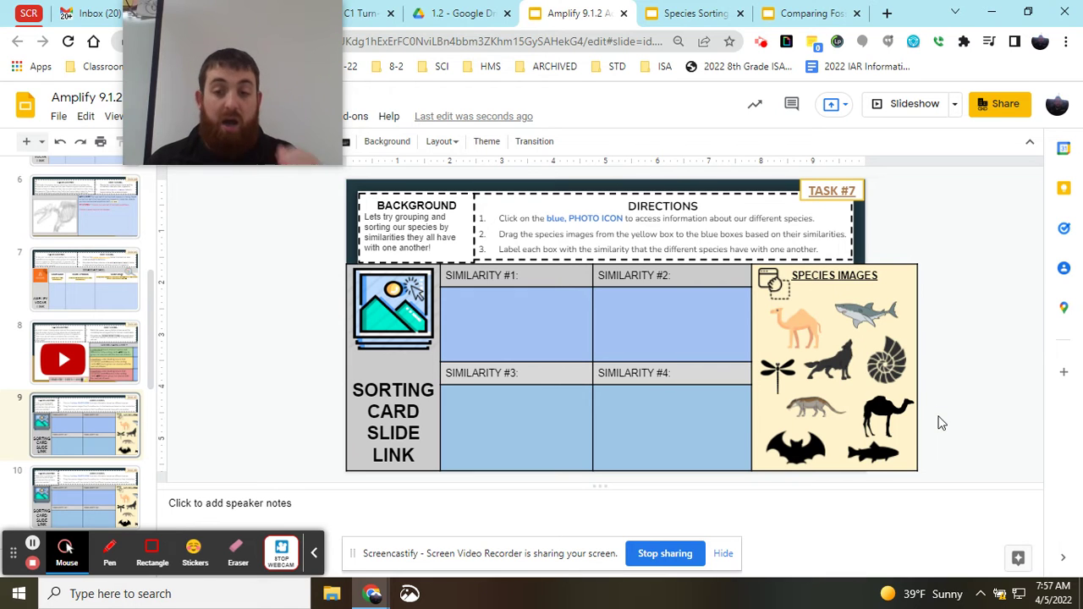
Step: Move the black camel and the tan camel into the Similarity #1 box and label that similarity "Humps"
{"action": "left_click_drag", "start_coordinate": [904, 417], "coordinate": [474, 325]}
{"action": "left_click_drag", "start_coordinate": [823, 325], "coordinate": [544, 325]}
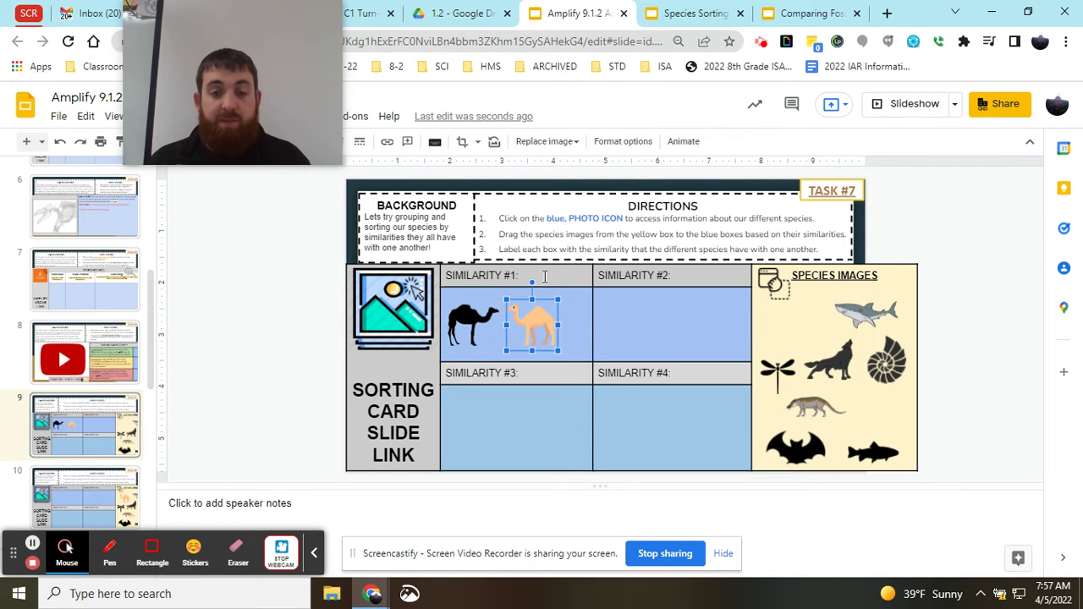
{"action": "left_click", "coordinate": [545, 276]}
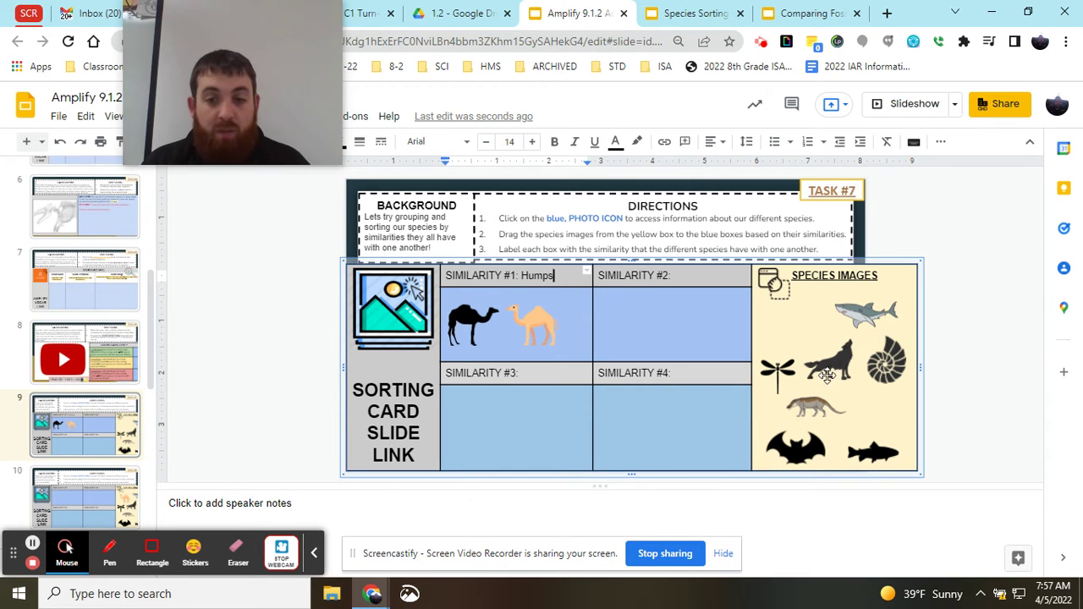
Step: Move the wolf and Pakicetus into the Similarity #2 box, and the bat, black fish and shark into Similarity #4
{"action": "left_click_drag", "start_coordinate": [829, 362], "coordinate": [635, 334]}
{"action": "left_click_drag", "start_coordinate": [815, 408], "coordinate": [696, 318]}
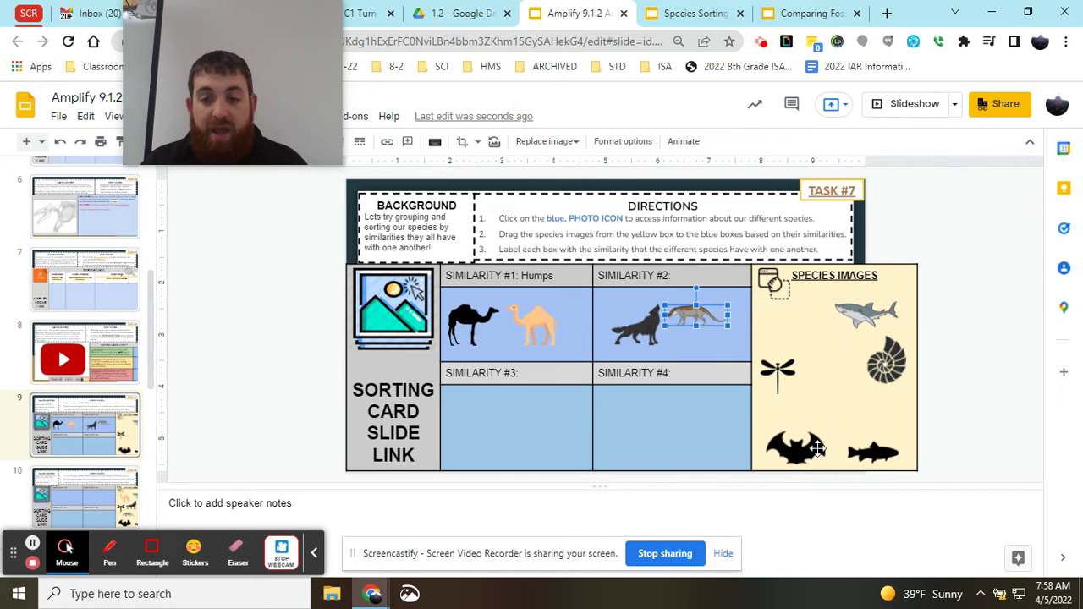
{"action": "left_click_drag", "start_coordinate": [795, 447], "coordinate": [643, 421]}
{"action": "left_click_drag", "start_coordinate": [851, 447], "coordinate": [669, 435]}
{"action": "left_click_drag", "start_coordinate": [864, 314], "coordinate": [700, 412]}
Step: Place the dragonfly in the Similarity #1 box and the ammonite in the Similarity #4 box
{"action": "left_click", "coordinate": [777, 369]}
{"action": "left_click_drag", "start_coordinate": [777, 370], "coordinate": [565, 337]}
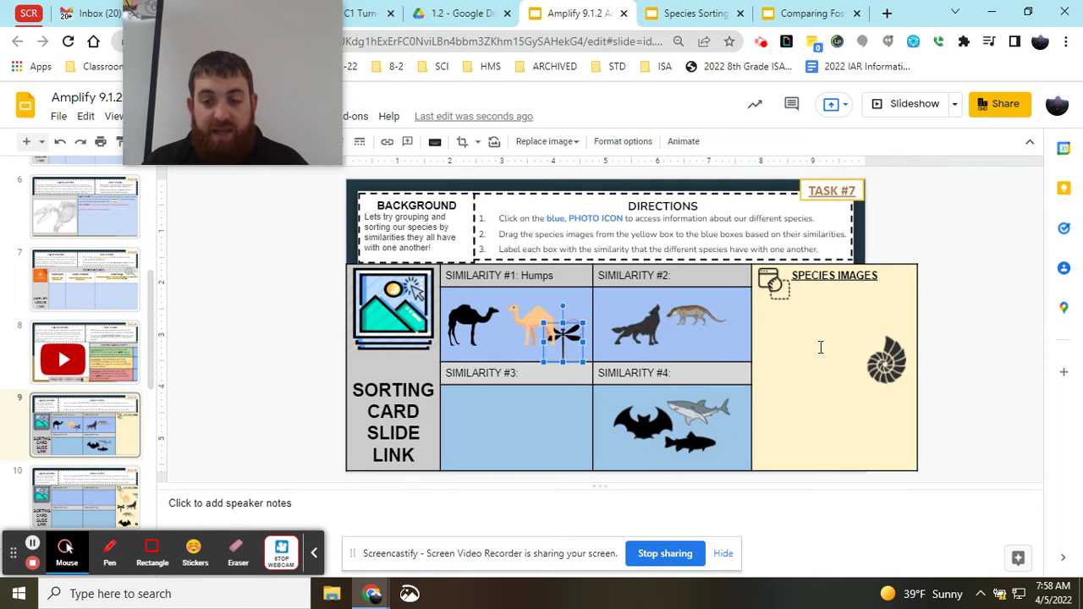
{"action": "left_click_drag", "start_coordinate": [885, 362], "coordinate": [730, 451]}
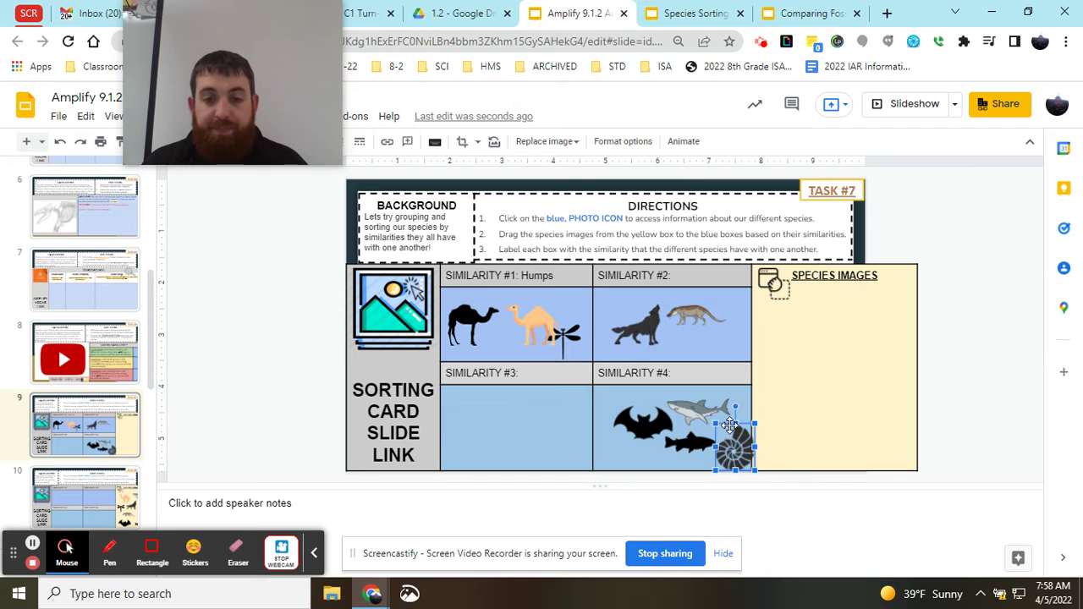
Step: Check the unlabelled similarity headings, the empty Similarity #3 box and the slides that follow Task #7
{"action": "left_click", "coordinate": [677, 275]}
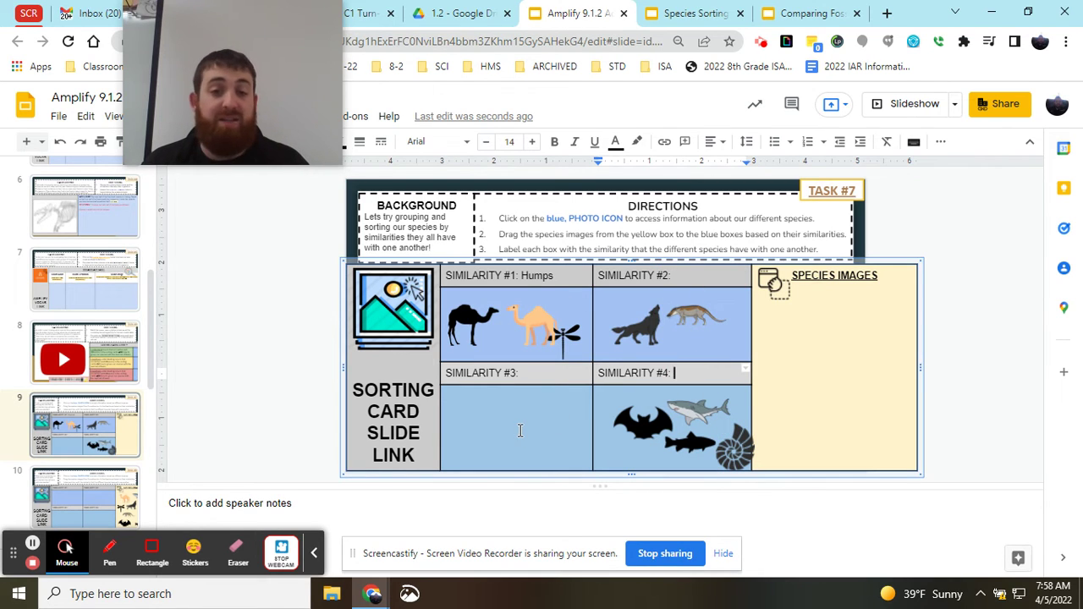
{"action": "left_click", "coordinate": [520, 432]}
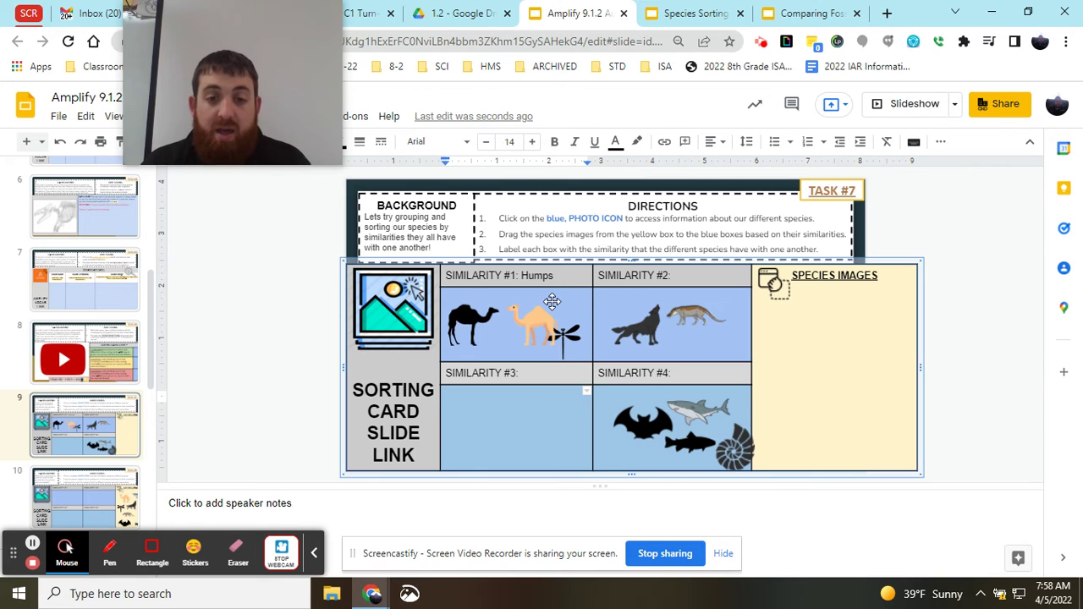
{"action": "scroll", "coordinate": [91, 403], "scroll_direction": "down", "scroll_amount": 1}
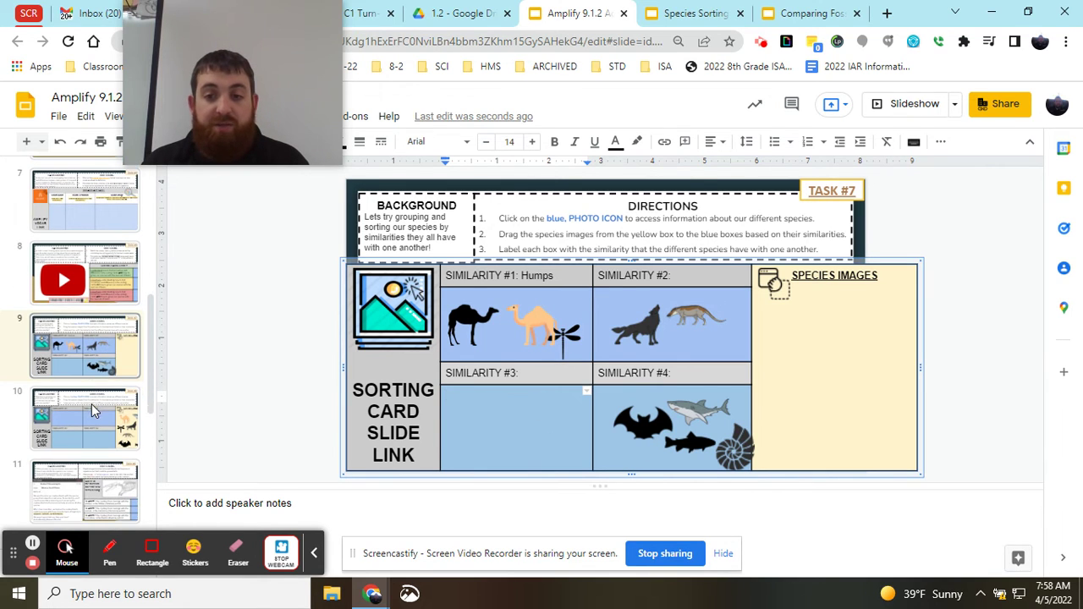
Step: On the Task #8 slide, place the tan camel in the Similarity #1 box and the black camel and wolf in Similarity #2
{"action": "left_click", "coordinate": [87, 419]}
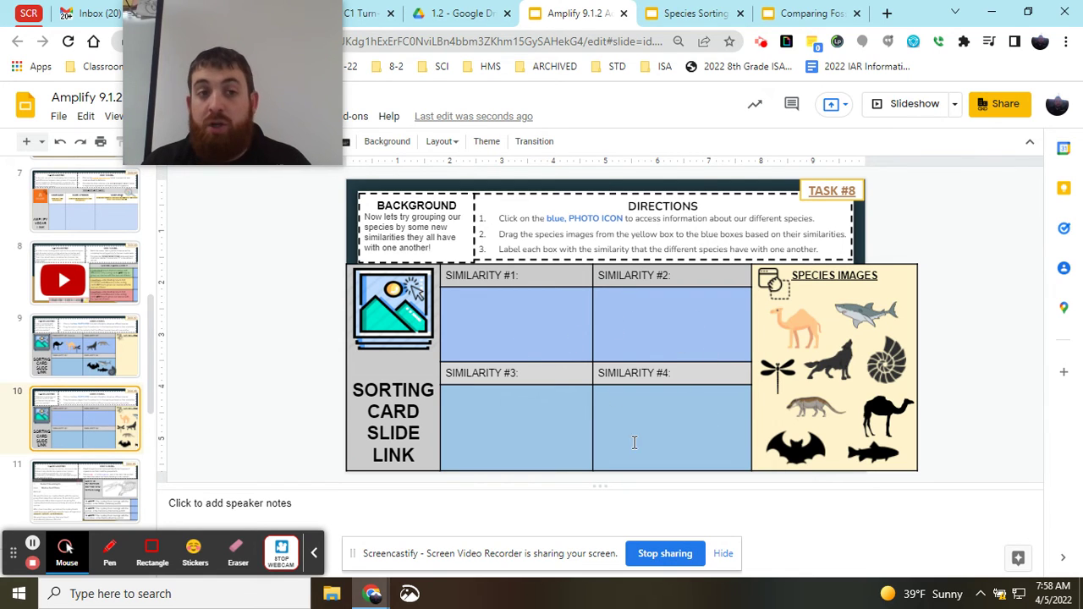
{"action": "left_click_drag", "start_coordinate": [794, 344], "coordinate": [485, 324]}
{"action": "left_click_drag", "start_coordinate": [883, 416], "coordinate": [546, 326]}
{"action": "left_click_drag", "start_coordinate": [618, 330], "coordinate": [653, 326]}
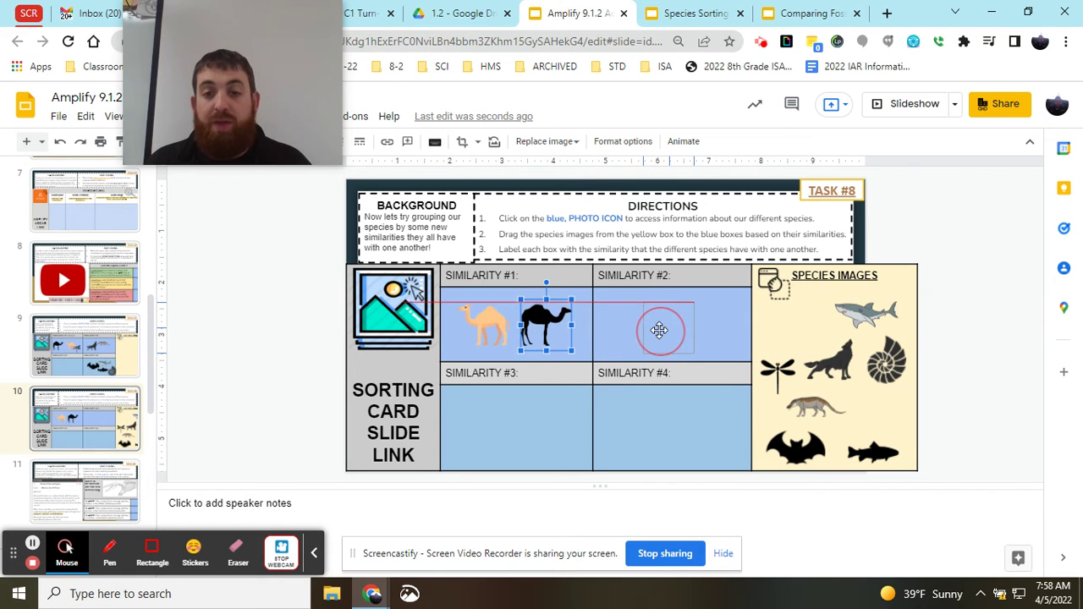
{"action": "left_click_drag", "start_coordinate": [828, 362], "coordinate": [699, 328]}
Step: Place the bat, dragonfly and shark in Similarity #4, the Pakicetus and black fish in Similarity #3, and the ammonite in Similarity #1
{"action": "left_click_drag", "start_coordinate": [796, 440], "coordinate": [639, 430]}
{"action": "left_click_drag", "start_coordinate": [778, 373], "coordinate": [718, 432]}
{"action": "left_click_drag", "start_coordinate": [796, 407], "coordinate": [485, 443]}
{"action": "left_click_drag", "start_coordinate": [874, 451], "coordinate": [486, 411]}
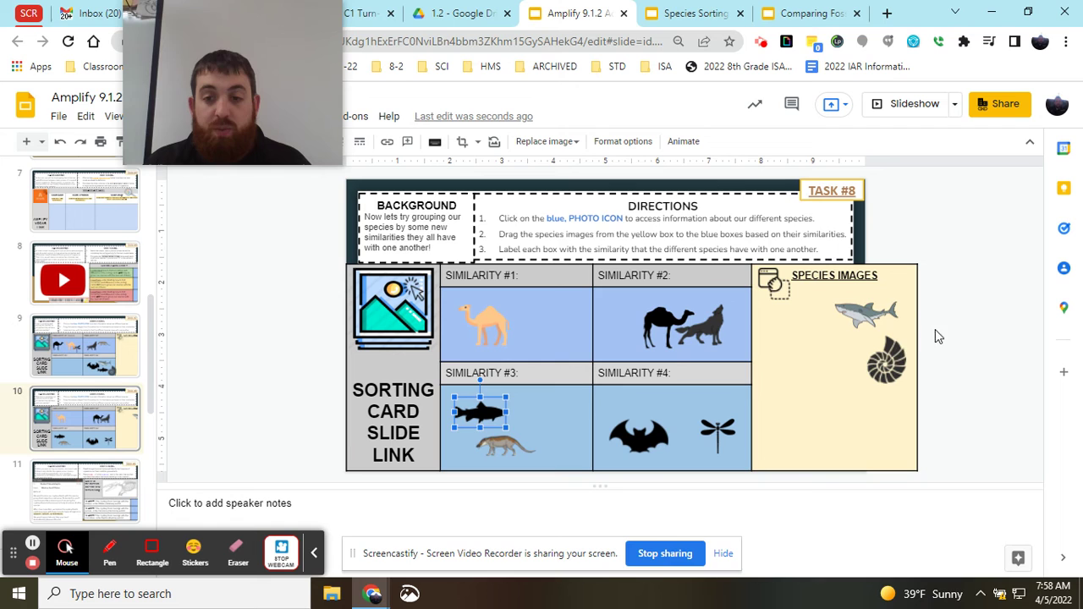
{"action": "left_click_drag", "start_coordinate": [888, 360], "coordinate": [526, 322]}
{"action": "left_click_drag", "start_coordinate": [888, 301], "coordinate": [687, 415]}
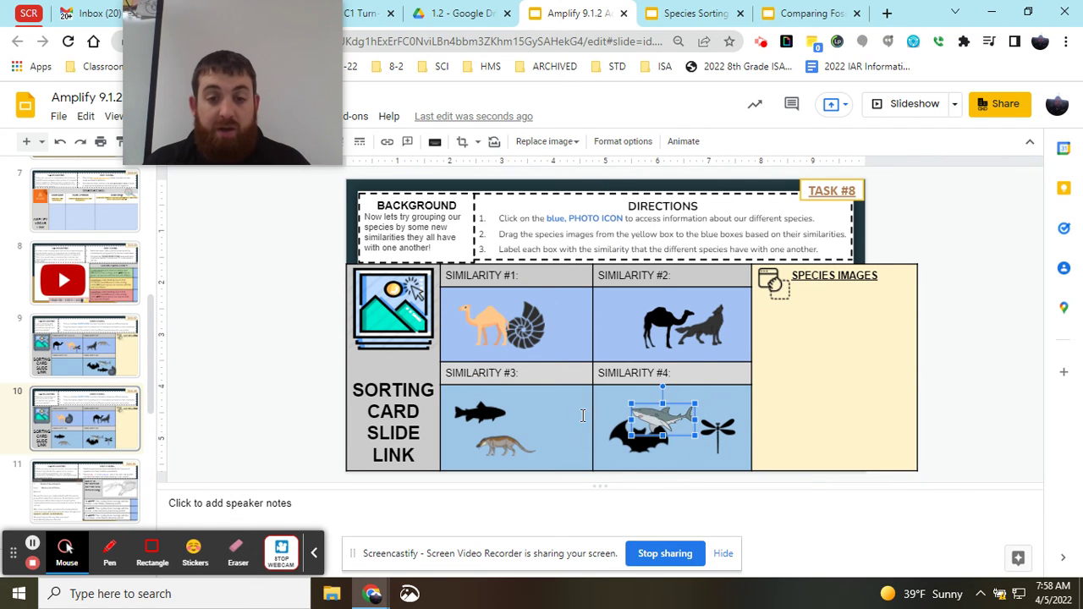
Step: Return to the Task #6 slide and review the green "I understand" statement in the Sorting Cards Survey
{"action": "left_click", "coordinate": [127, 347]}
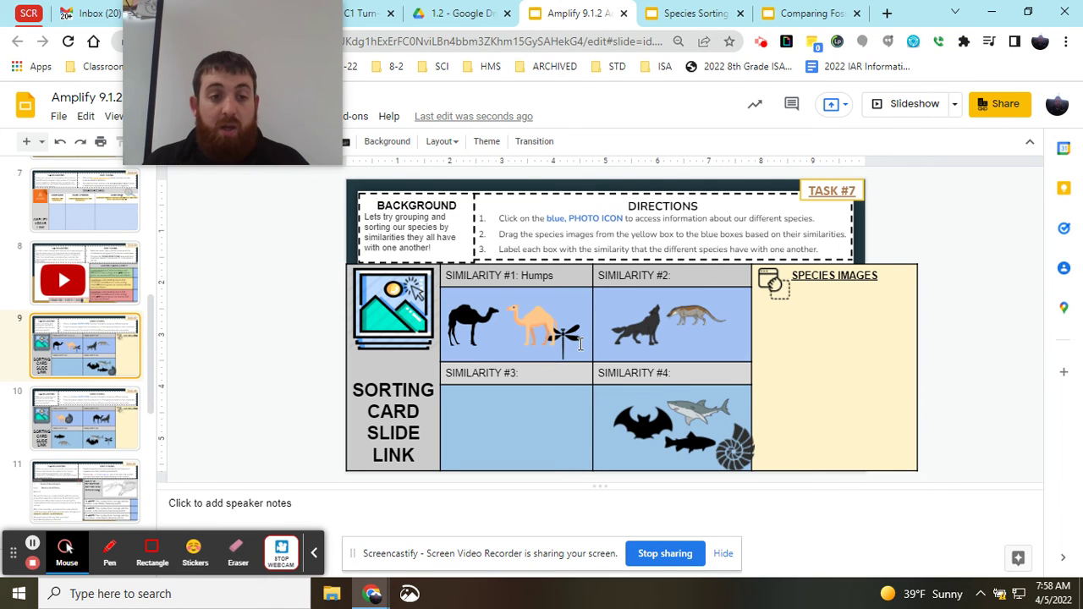
{"action": "left_click", "coordinate": [57, 268]}
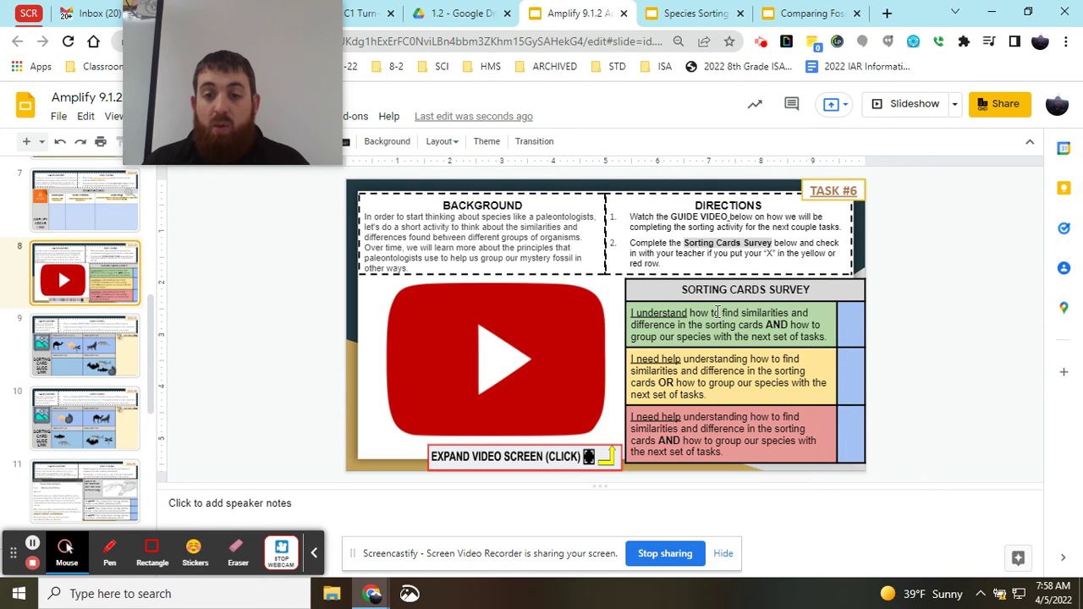
{"action": "left_click_drag", "start_coordinate": [722, 313], "coordinate": [827, 337]}
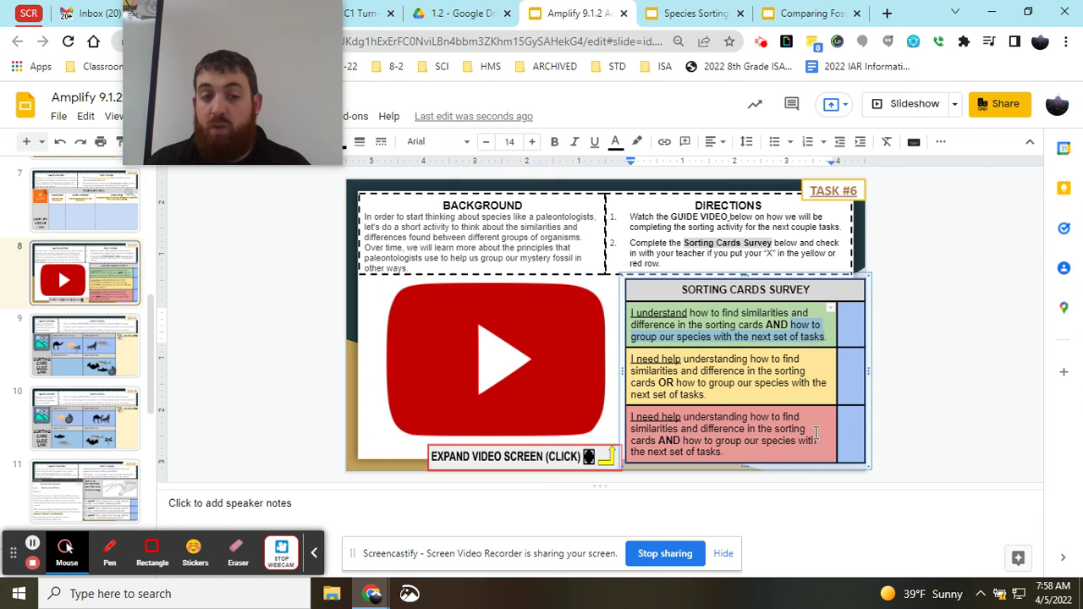